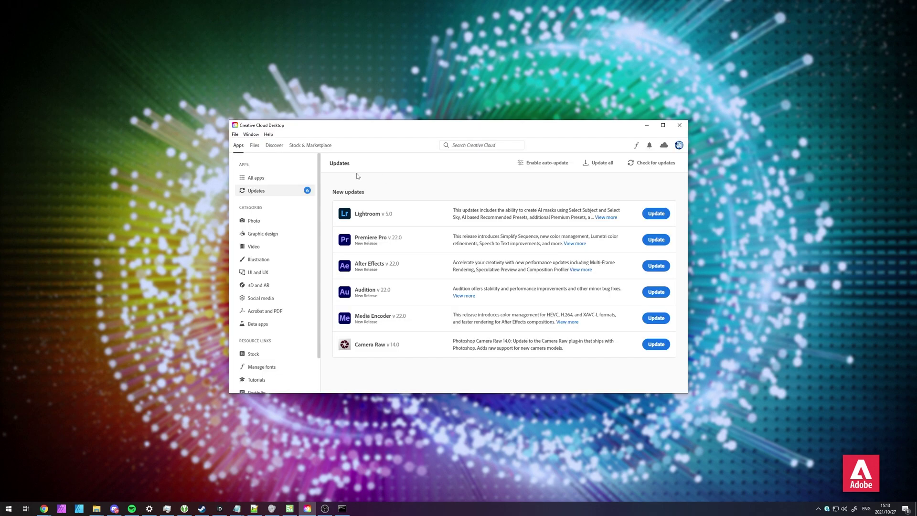
- Find Premiere Pro (Beta) among the Creative Cloud beta apps and install it
left_click(277, 178)
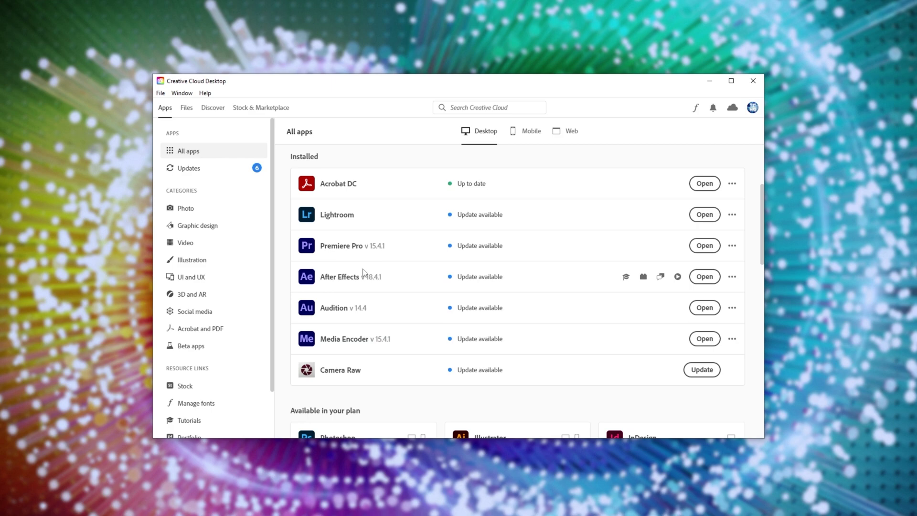
scroll(381, 268, "down", 3)
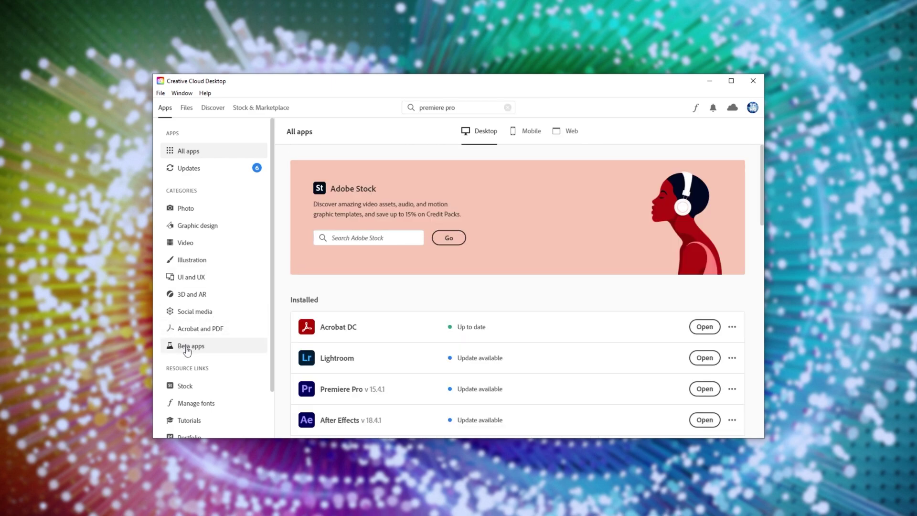
left_click(187, 350)
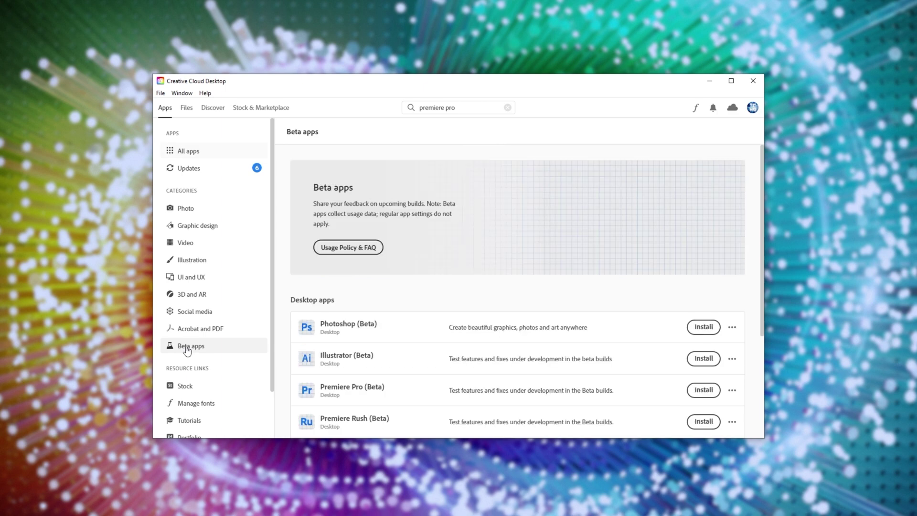
scroll(426, 273, "down", 3)
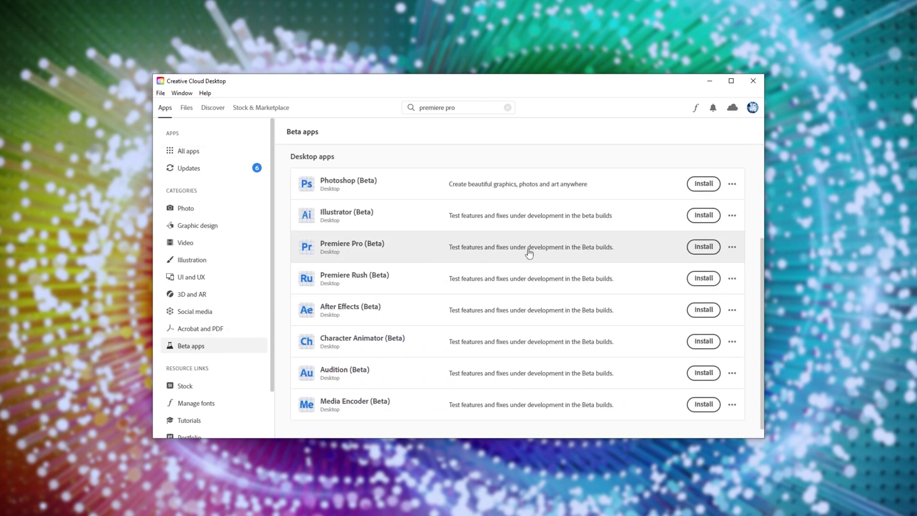
left_click(699, 251)
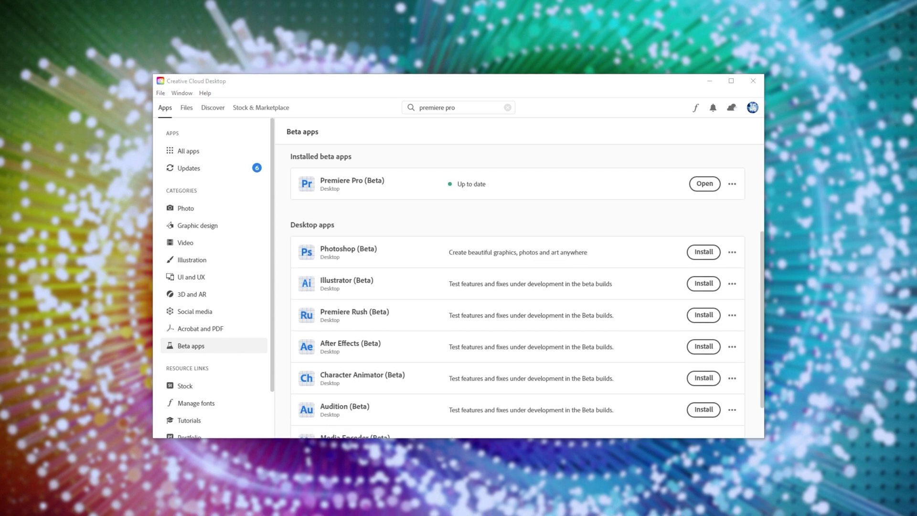
- Launch the installed Premiere Pro (Beta) and get the Creative Cloud window out of the way
left_click(623, 158)
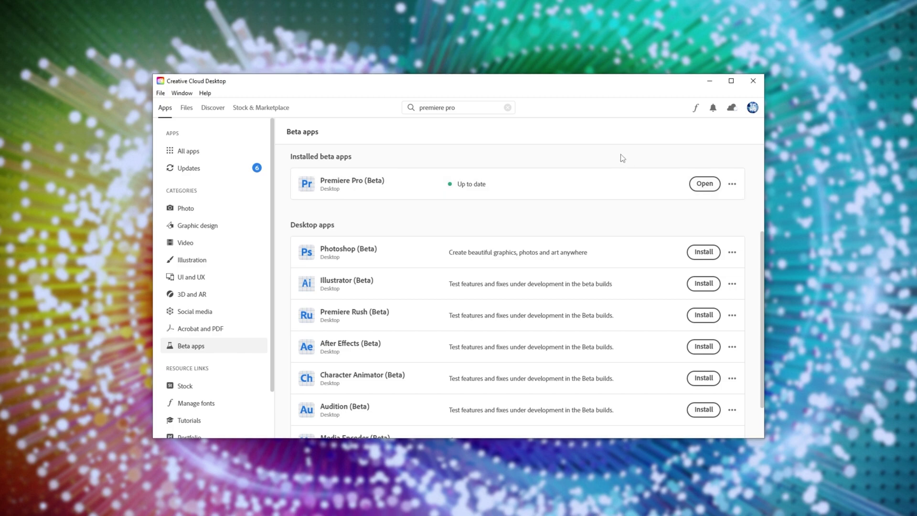
left_click(710, 185)
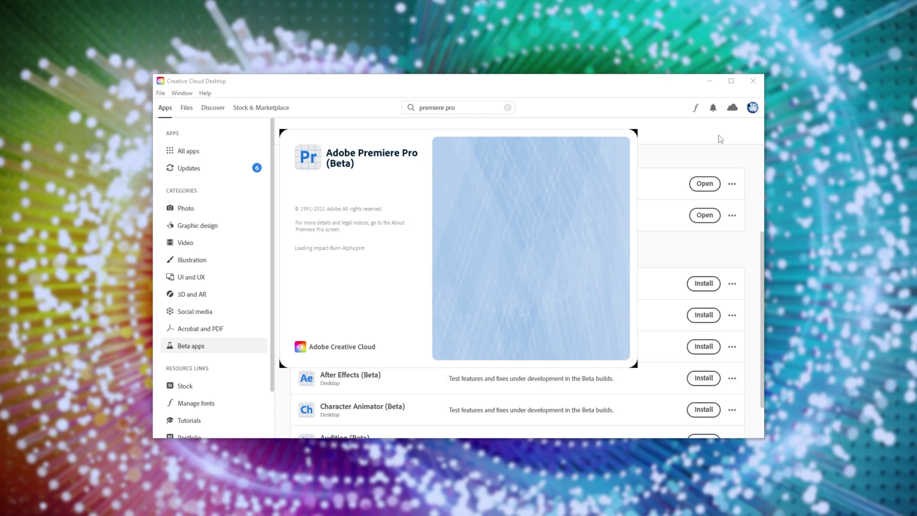
left_click(586, 95)
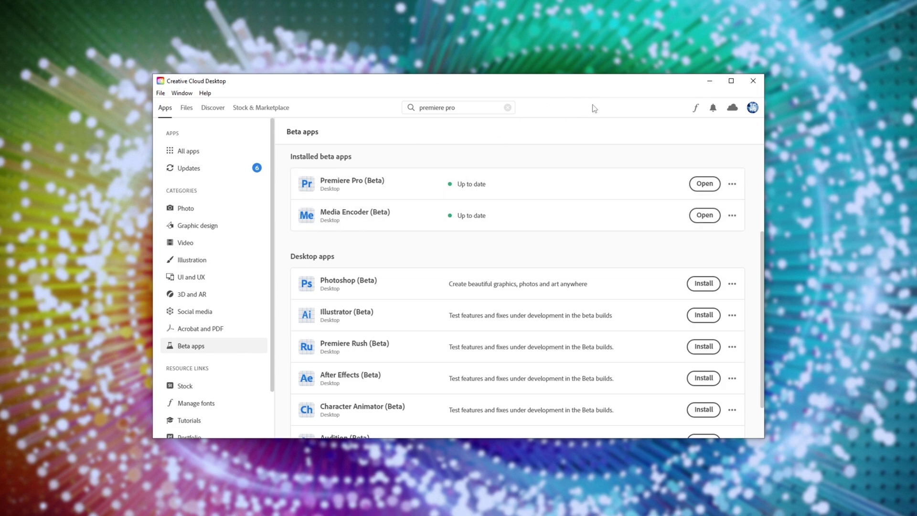
left_click(702, 84)
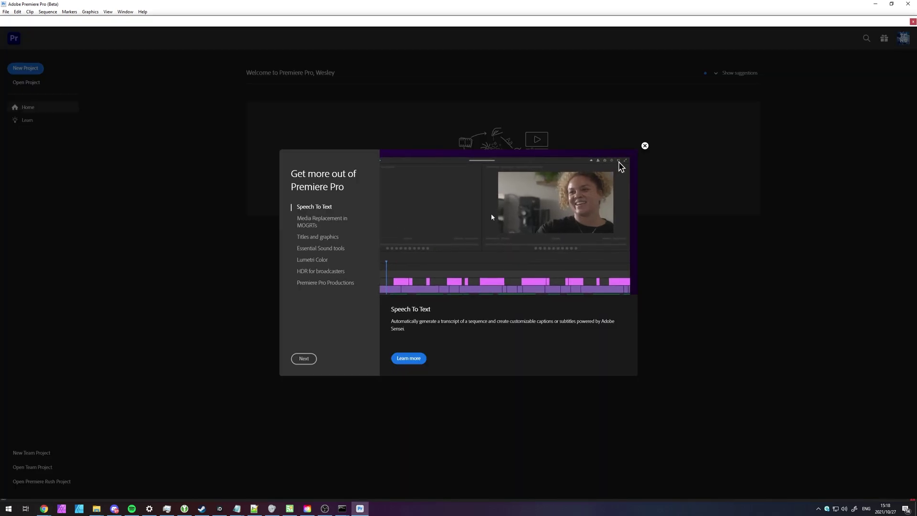
- Dismiss the feature introduction and create a new project named Untitled without selecting any sample media
left_click(645, 146)
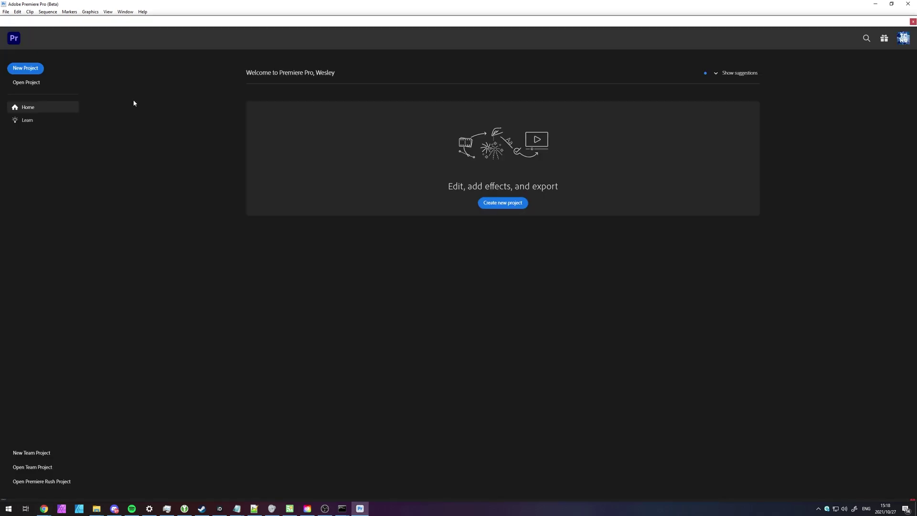
left_click(502, 203)
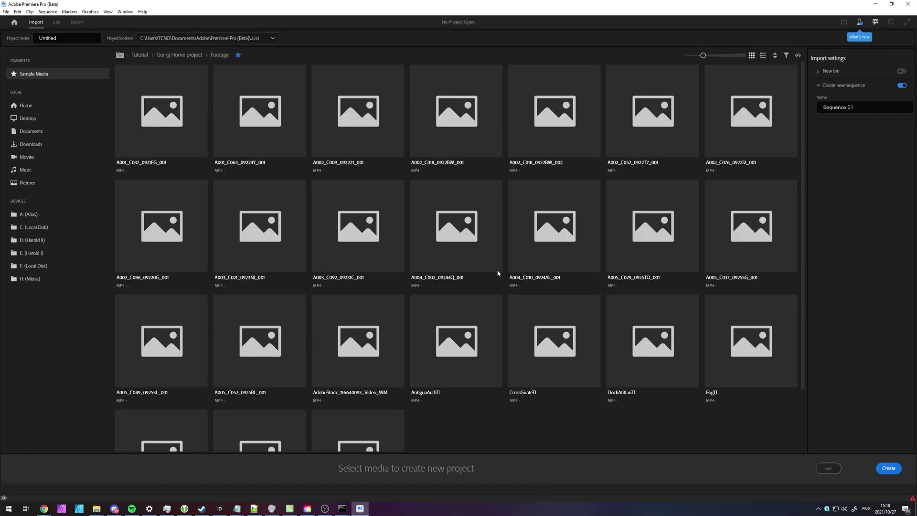
mouse_move(167, 188)
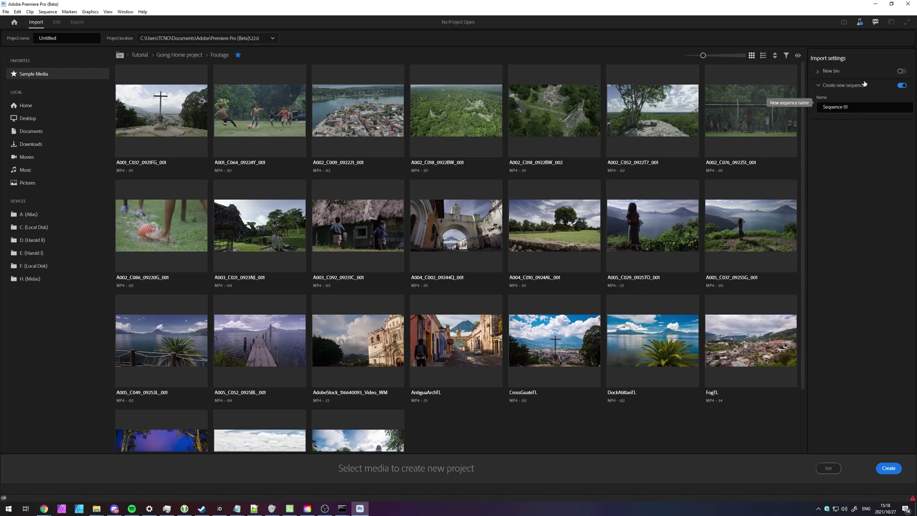
left_click(889, 467)
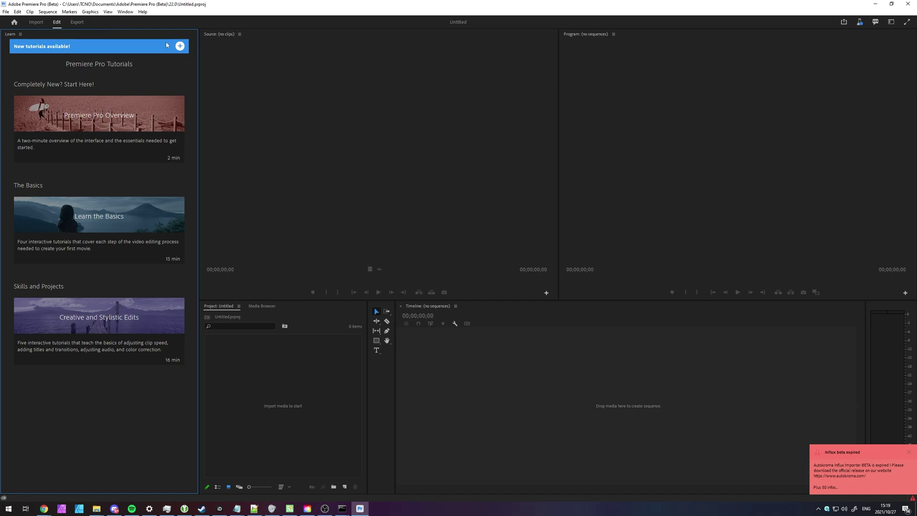
- Import the image 1280x720.jpg into the project and create a sequence from it on the timeline
left_click(444, 411)
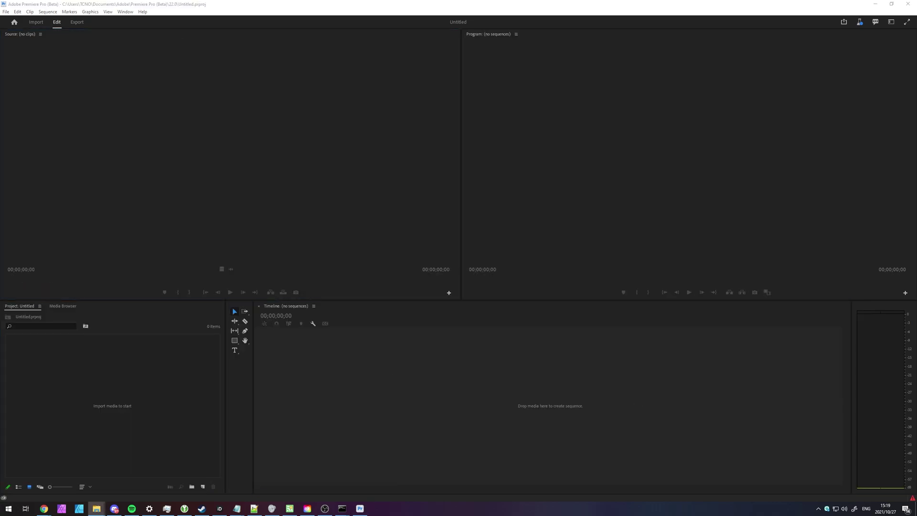
left_click_drag(562, 296, 137, 398)
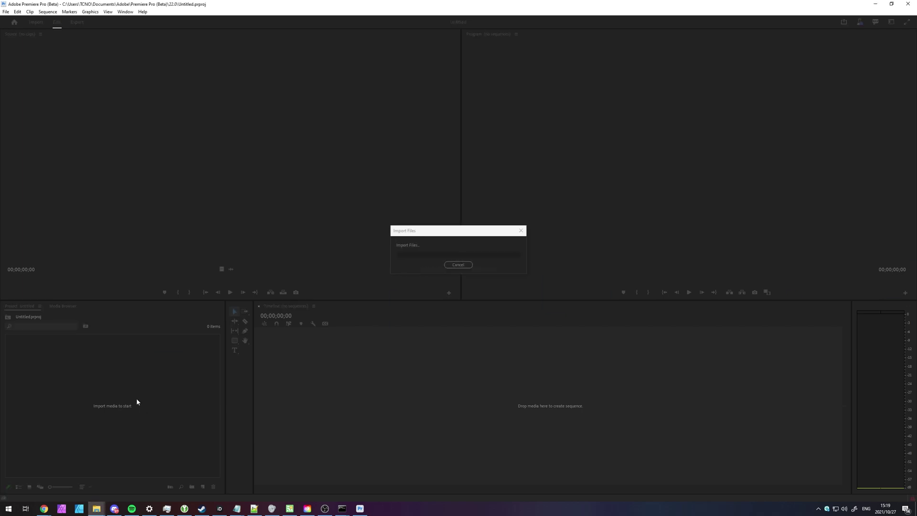
left_click_drag(41, 357, 364, 391)
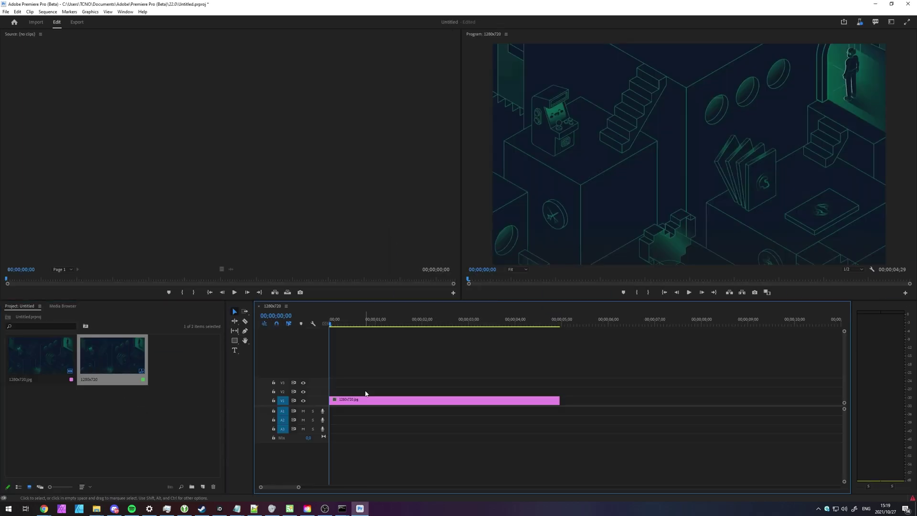
- Import HOME - Resonance.mp3 and place it on audio track A1 at the start of the sequence
left_click_drag(916, 410, 651, 403)
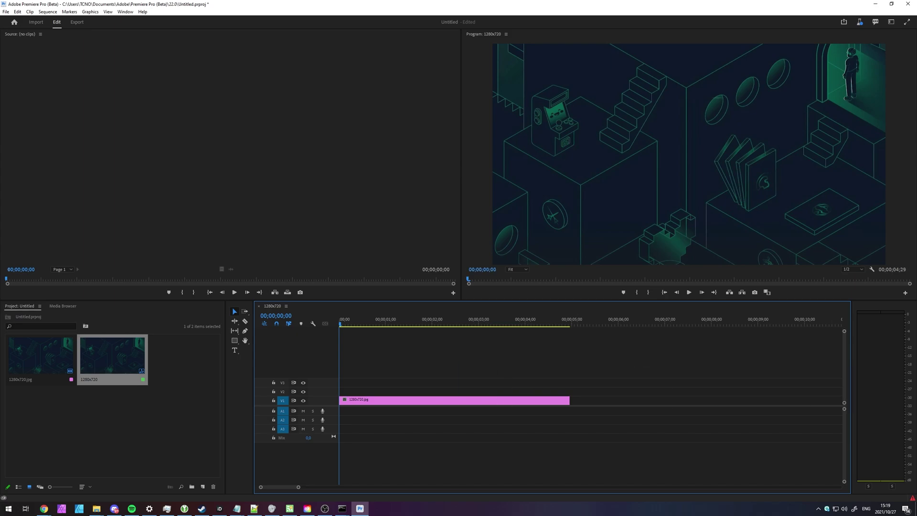
left_click_drag(916, 410, 127, 424)
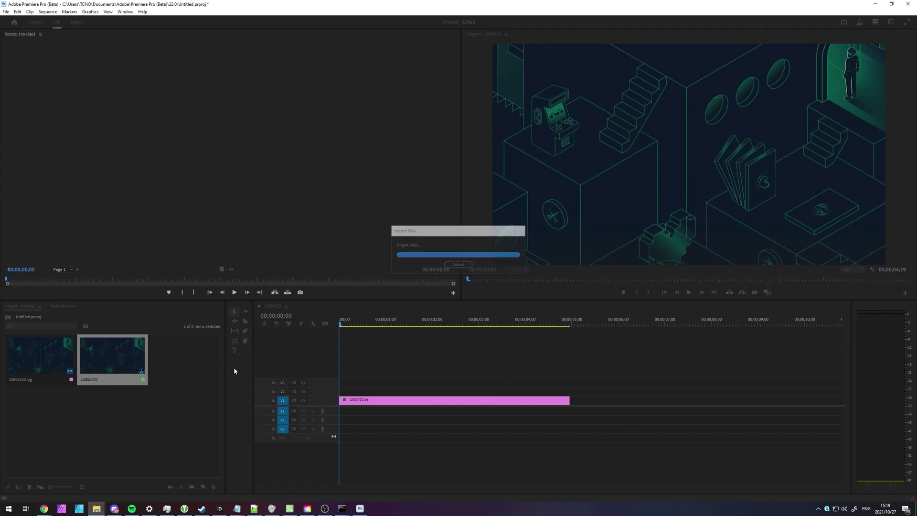
left_click_drag(326, 414, 339, 412)
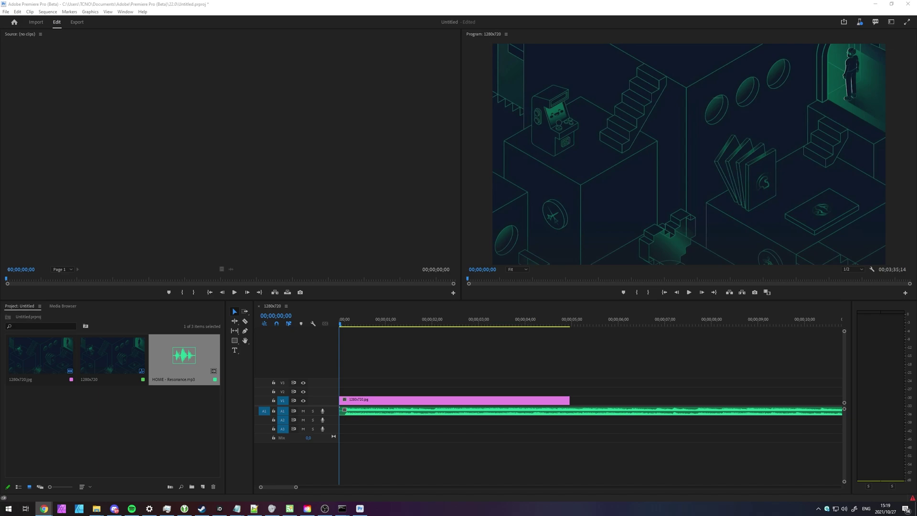
- Preview the beginning of the music and extend the image clip on V1 to about 20 seconds
key("space")
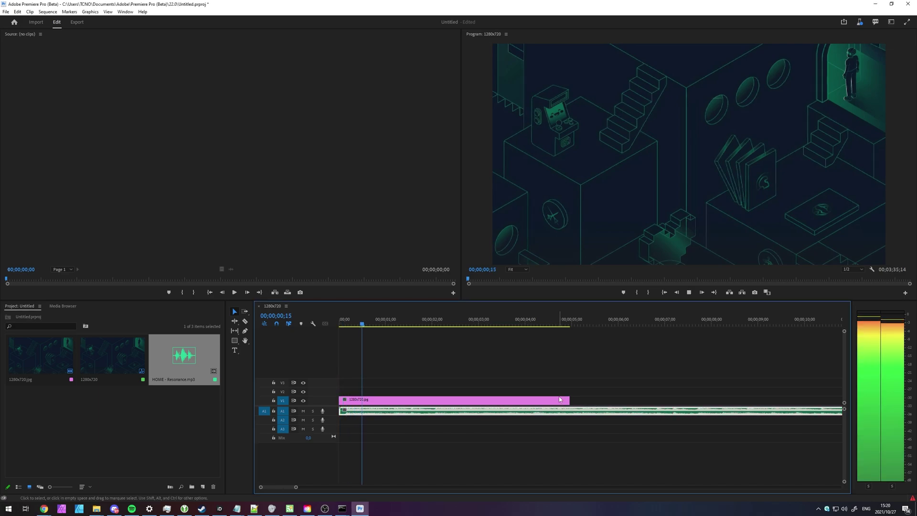
left_click_drag(568, 400, 837, 400)
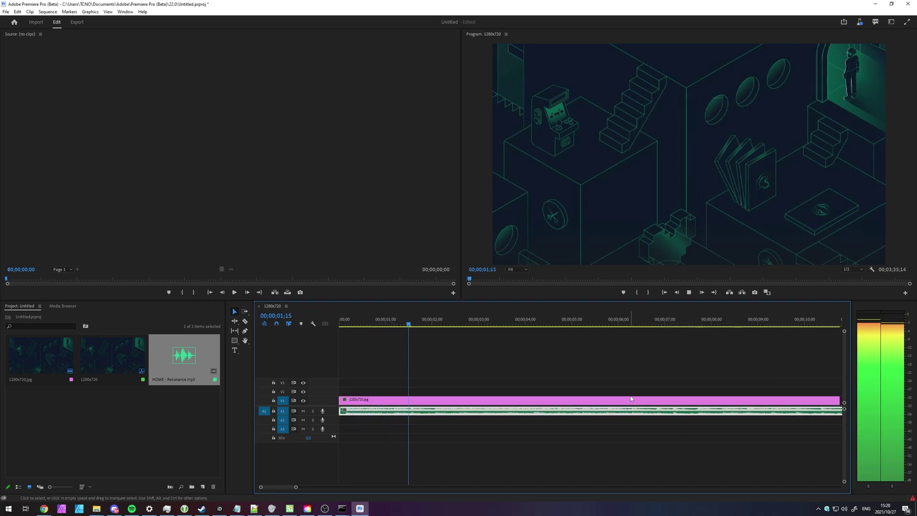
scroll(631, 398, "down", 5)
key("minus")
key("minus")
left_click_drag(428, 399, 506, 400)
key("minus")
key("minus")
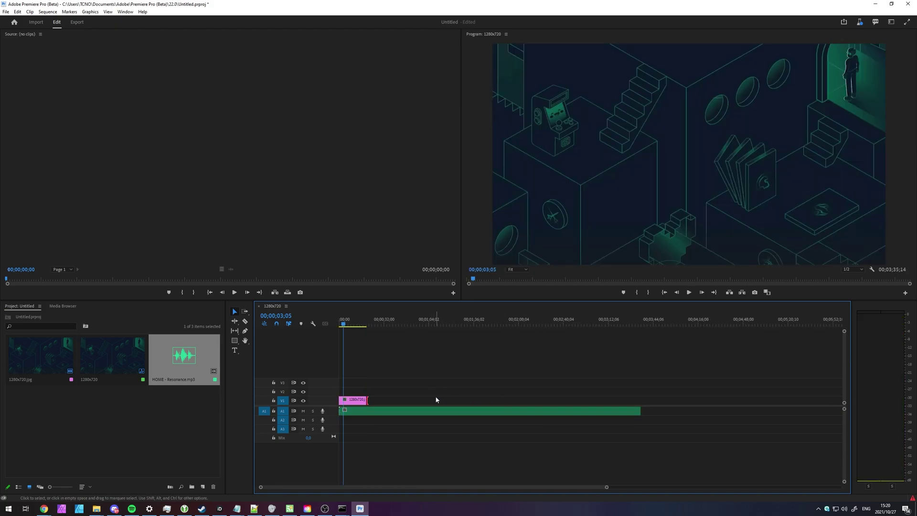
key("equal")
key("equal")
key("equal")
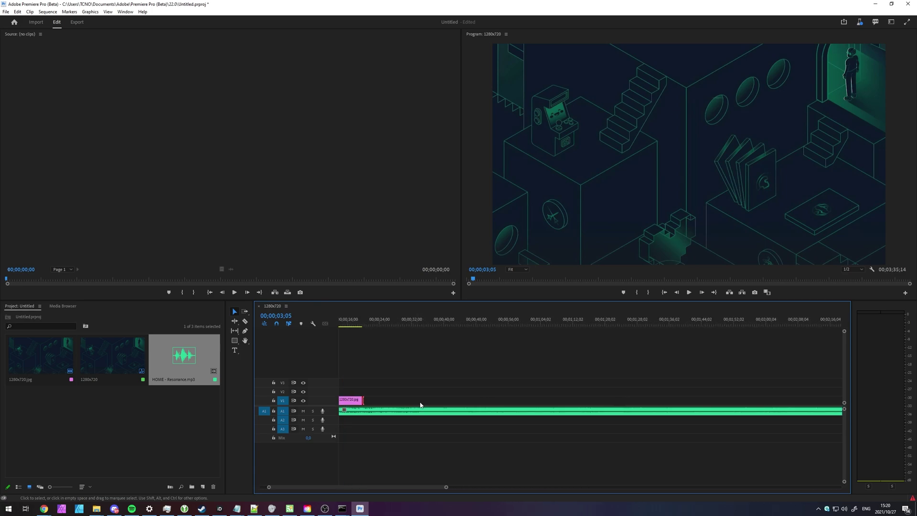
- Enlarge audio track A1 and assign the Essential Sound audio type Music to the HOME - Resonance.mp3 clip
left_click(364, 414)
scroll(329, 414, "up", 5)
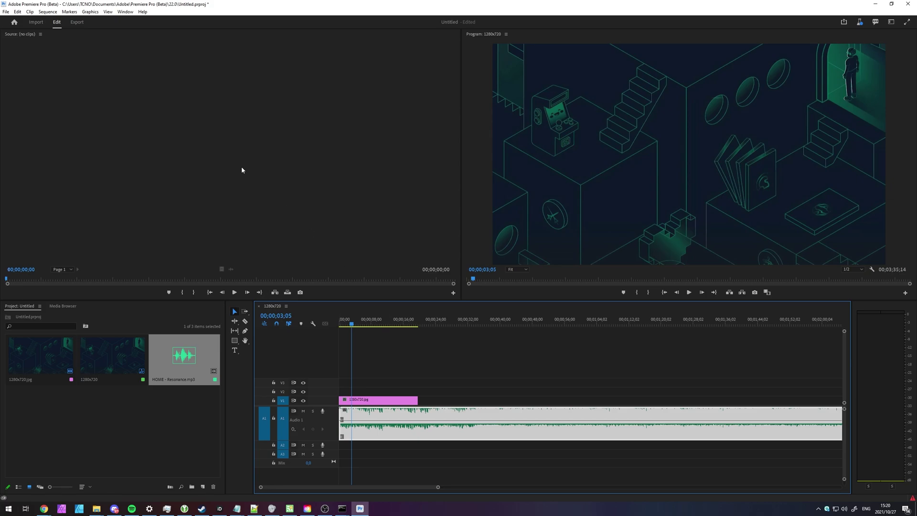
left_click(125, 12)
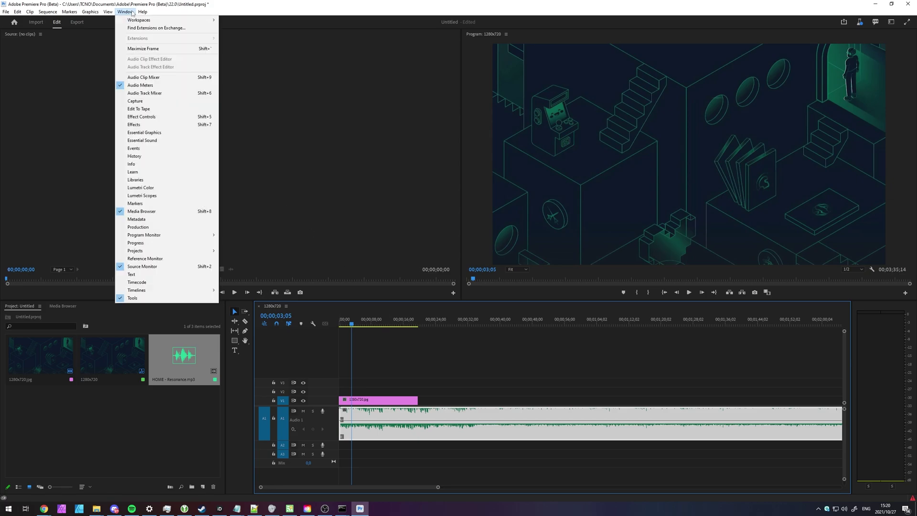
left_click(161, 141)
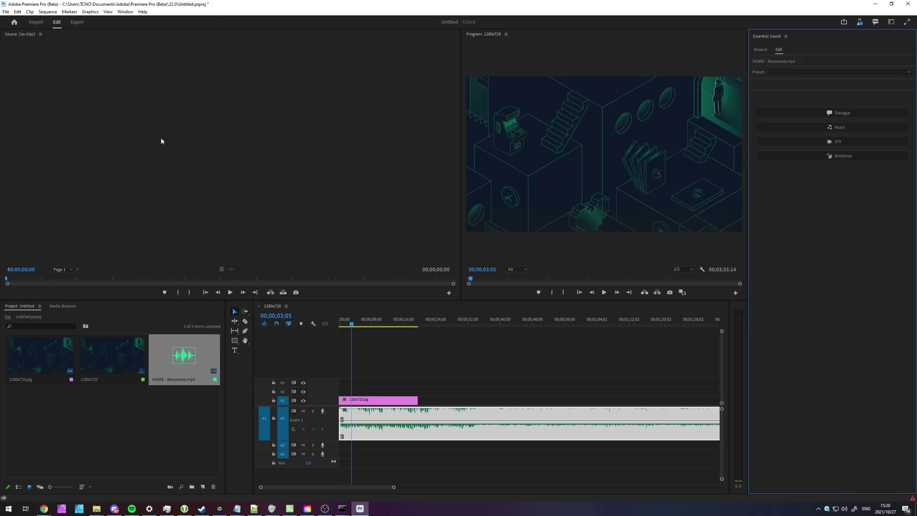
left_click(844, 125)
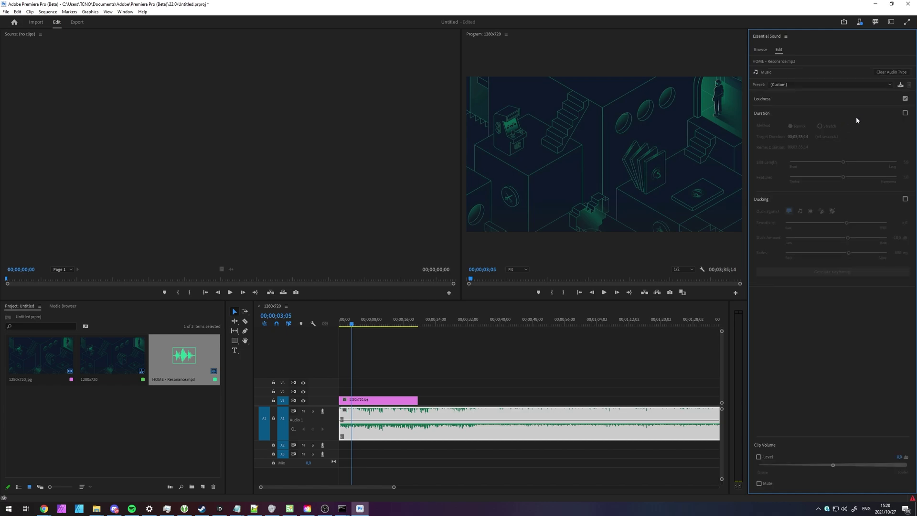
- Enable Duration for the music clip with the Remix method and set its target duration to 00;00;20;00
left_click(905, 113)
left_click(797, 136)
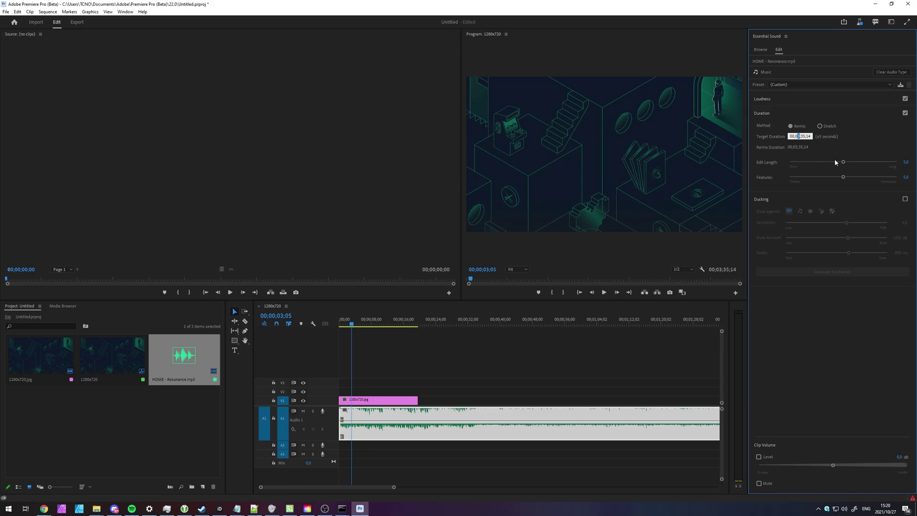
type("20")
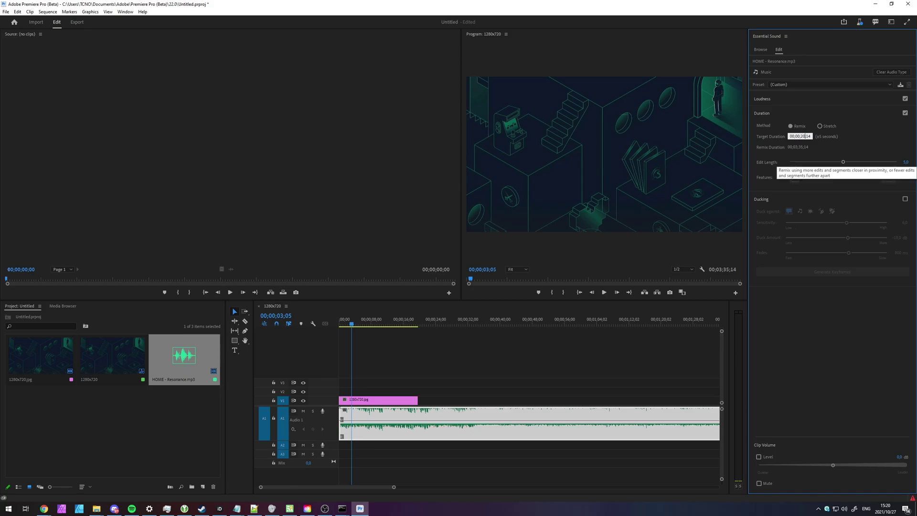
key("BackSpace")
key("BackSpace")
key("Return")
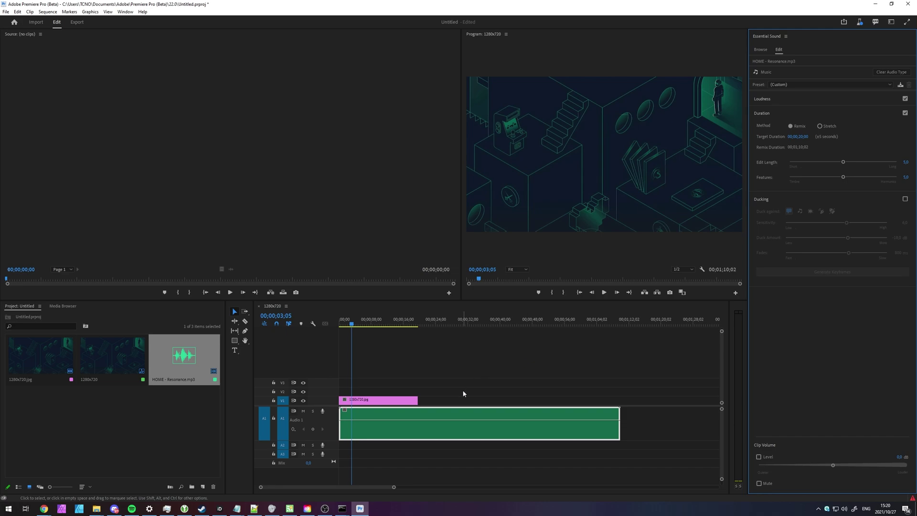
- Return the playhead to the start of the sequence and save the project
scroll(462, 393, "up", 8)
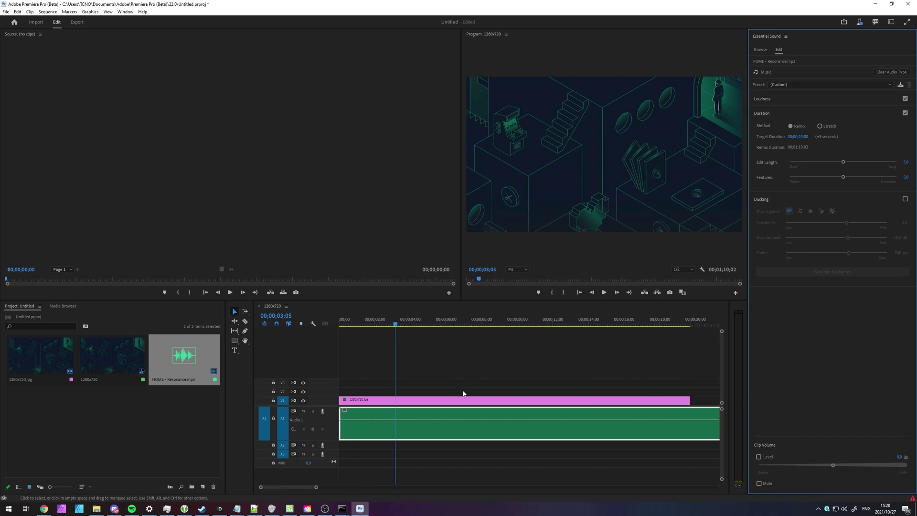
scroll(463, 394, "down", 3)
left_click_drag(511, 324, 336, 342)
scroll(485, 400, "down", 3)
key("ctrl+s")
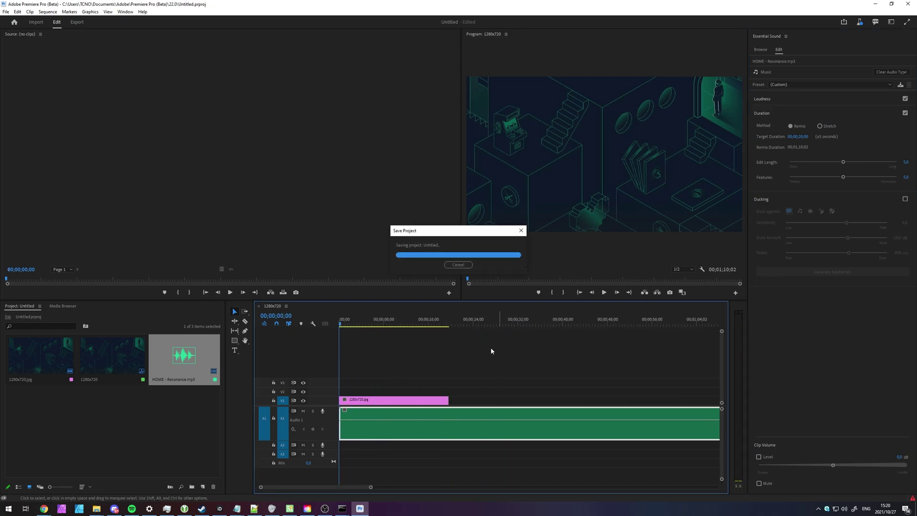
- Look closely at the remix edit points on A1 and play back about the first six seconds of the music
left_click(442, 380)
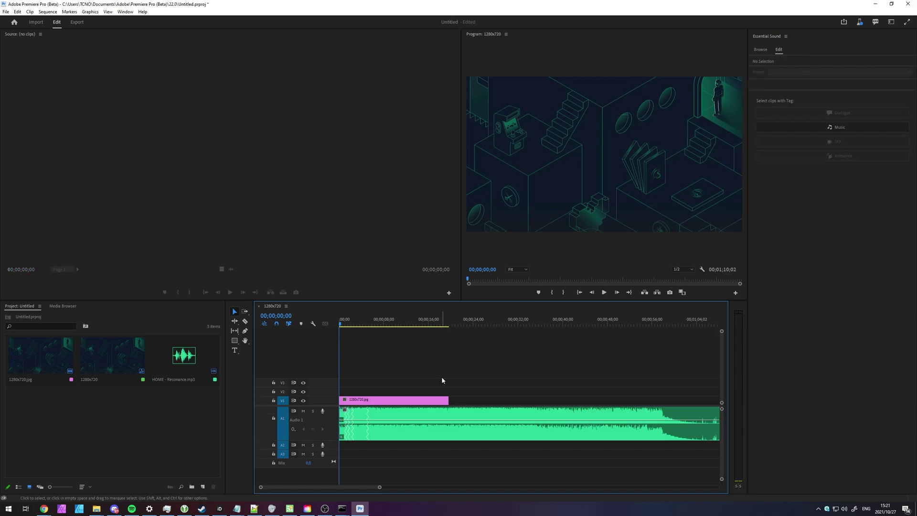
left_click(438, 414)
left_click(359, 372)
scroll(357, 372, "up", 4)
scroll(358, 372, "up", 3)
scroll(357, 372, "up", 1)
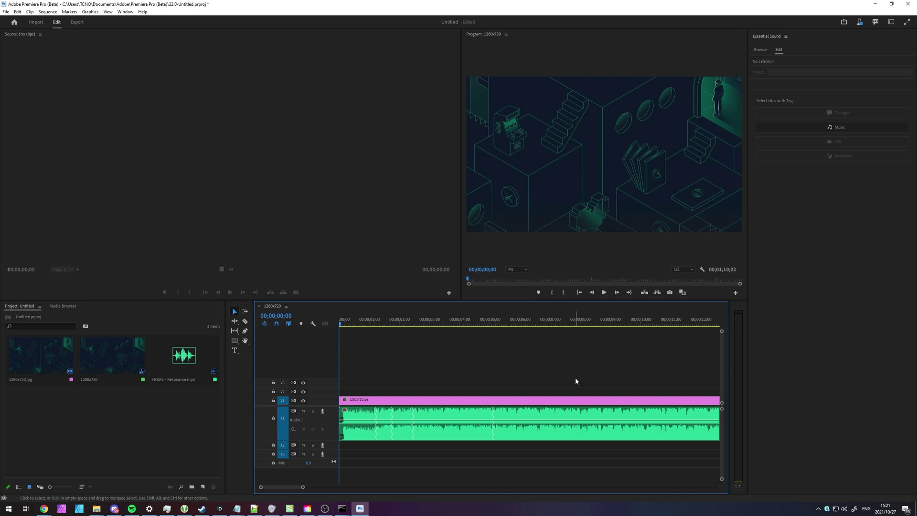
key("space")
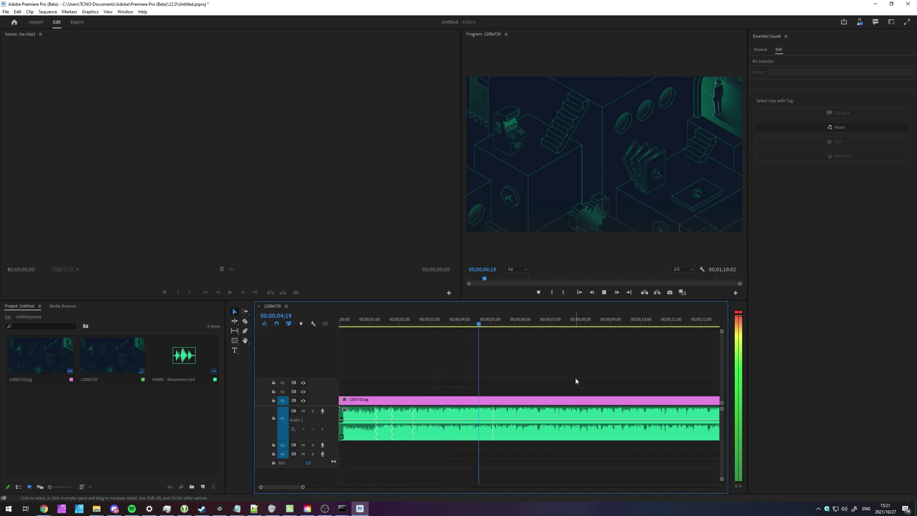
key("space")
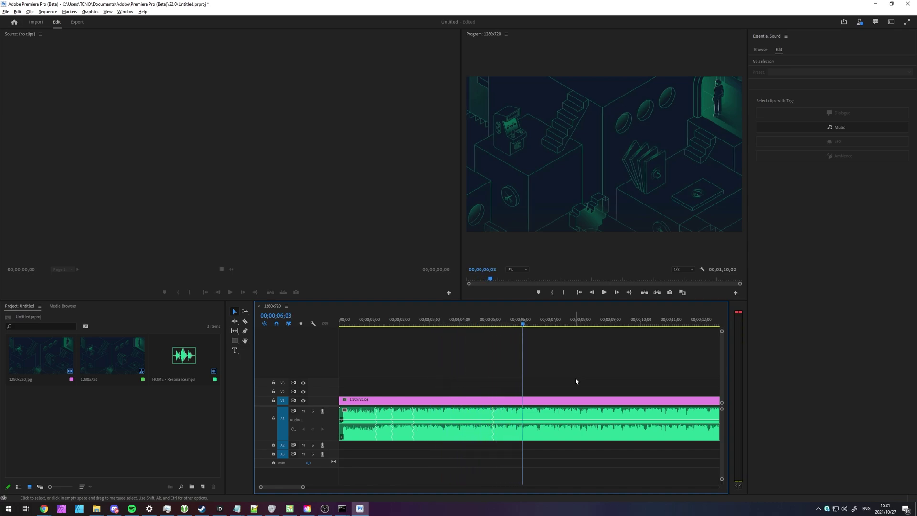
- Set the Remix Edit Length of the HOME - Resonance.mp3 clip to 0.0, the shortest setting
scroll(575, 381, "down", 10)
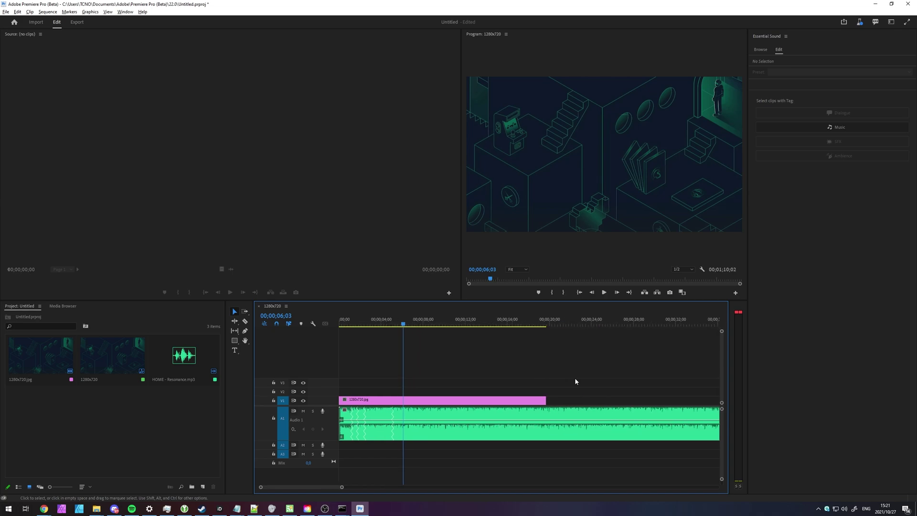
key("minus")
left_click(397, 434)
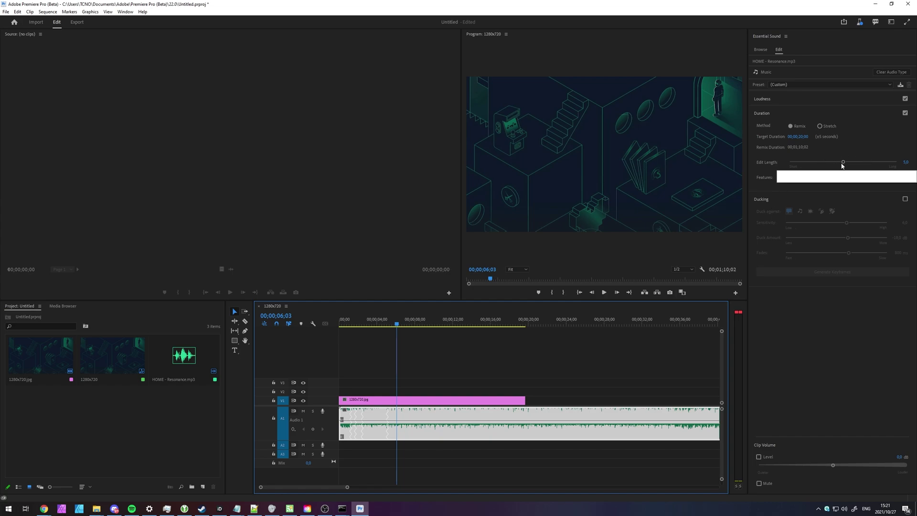
left_click_drag(841, 163, 837, 163)
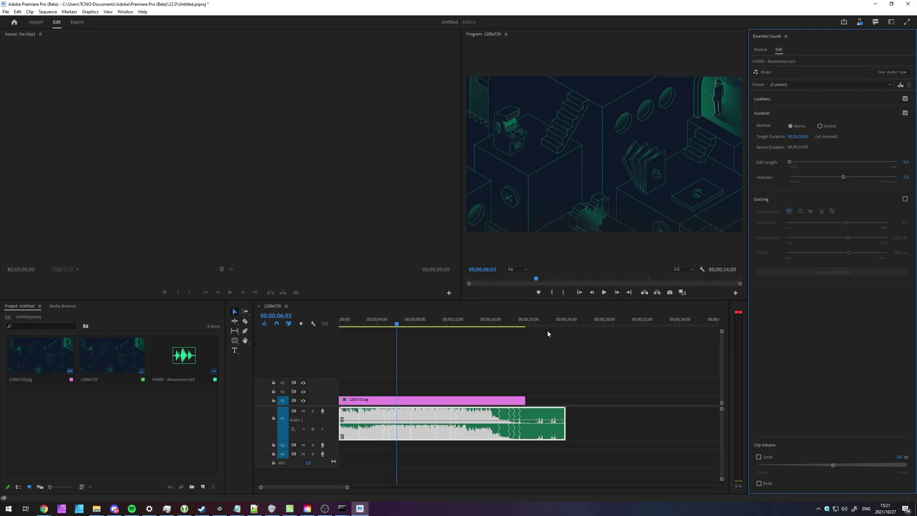
- Play back about the first nine seconds of the remixed music from the start of the sequence
left_click_drag(396, 324, 337, 362)
left_click(447, 373)
key("space")
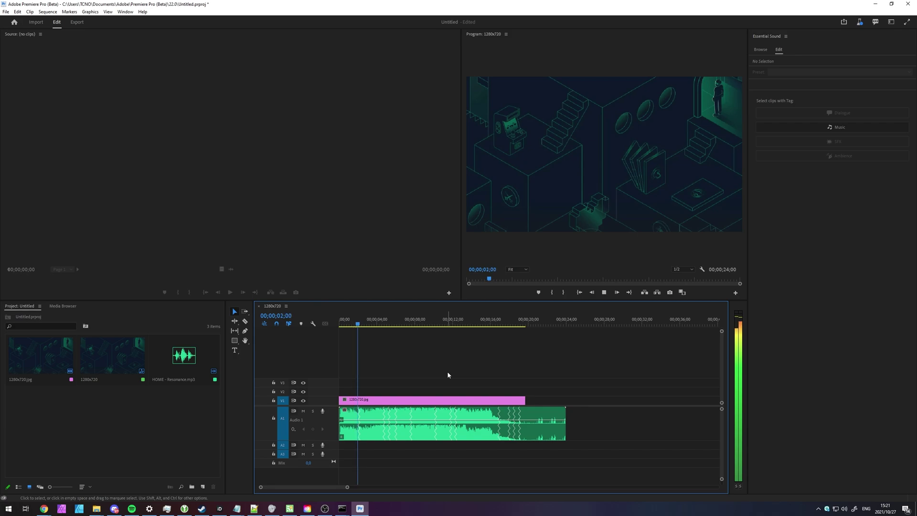
left_click(463, 427)
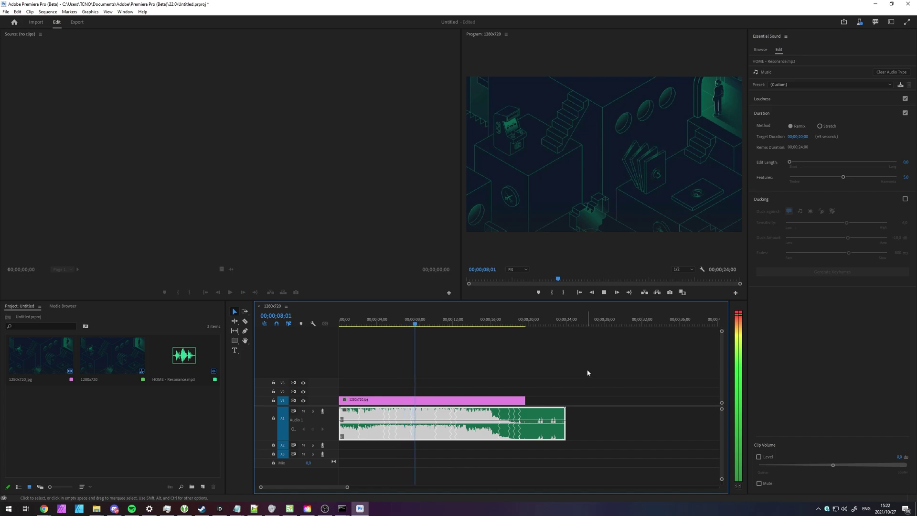
key("space")
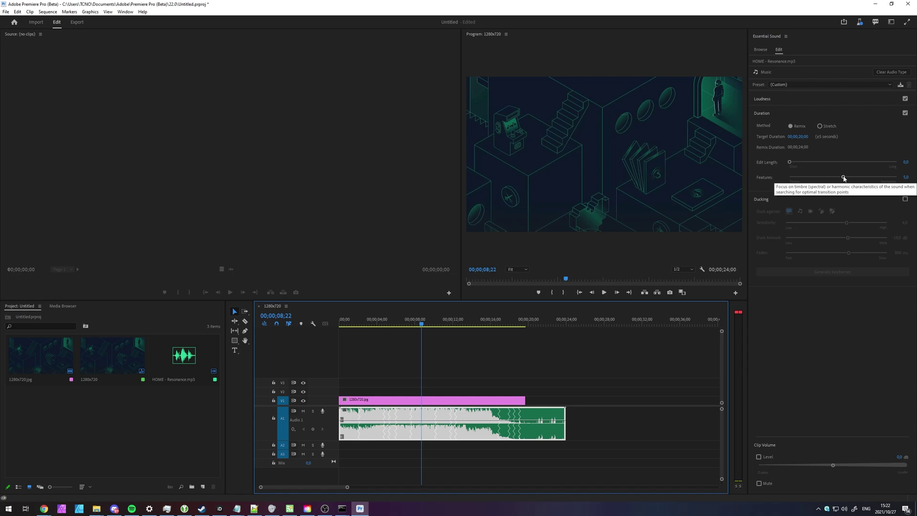
- Set the music clip's Edit Length to 5.0 and Features to 10.0, and play the remix from the start
mouse_move(844, 177)
left_mouse_down()
mouse_move(788, 187)
mouse_move(818, 163)
mouse_move(870, 163)
mouse_move(842, 162)
left_mouse_up()
key("Home")
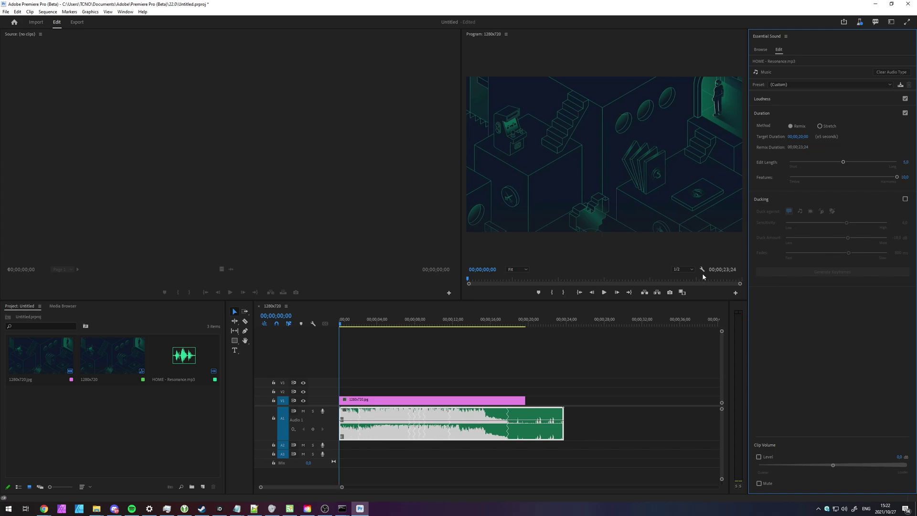
key("space")
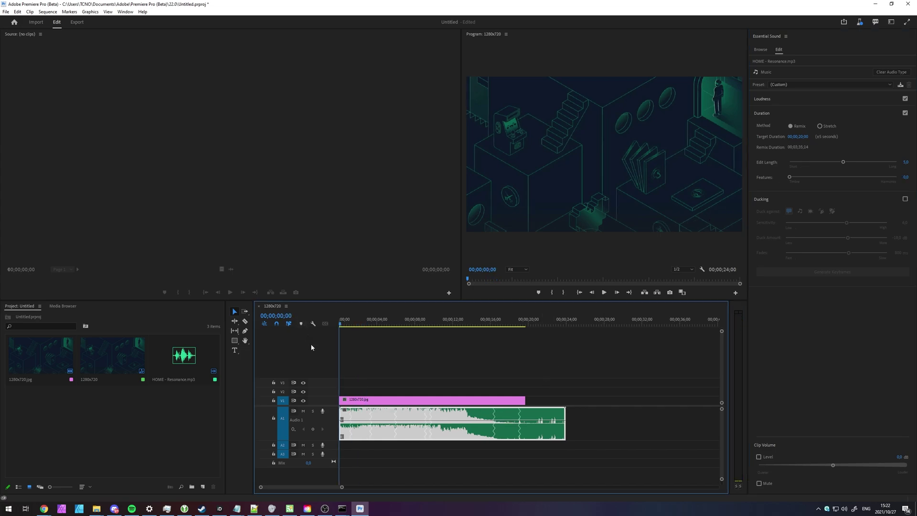
- Listen to the remix with Features at 0.0 up to about eleven seconds, and set Features back to 5.0
key("space")
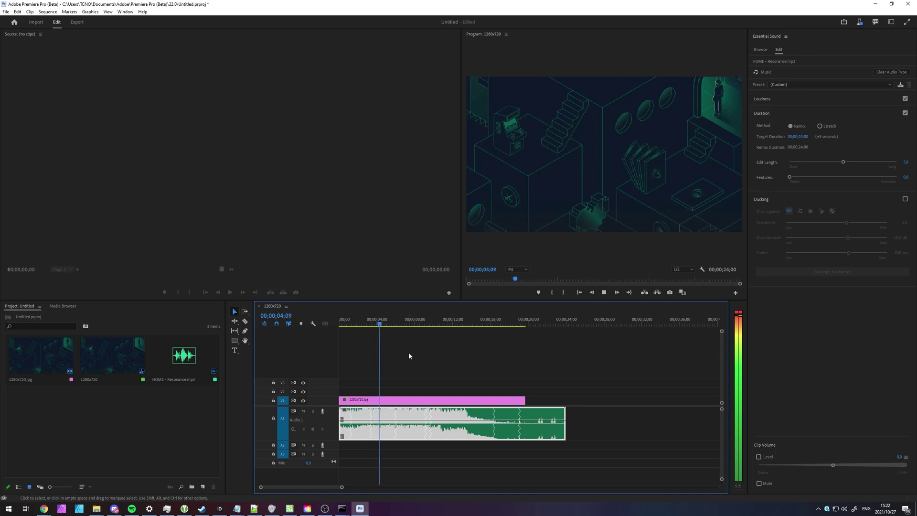
key("space")
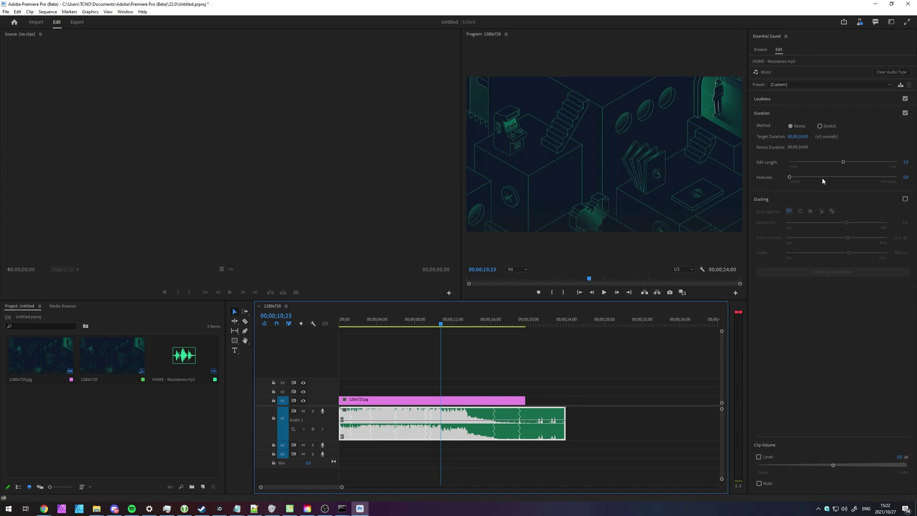
left_click(842, 176)
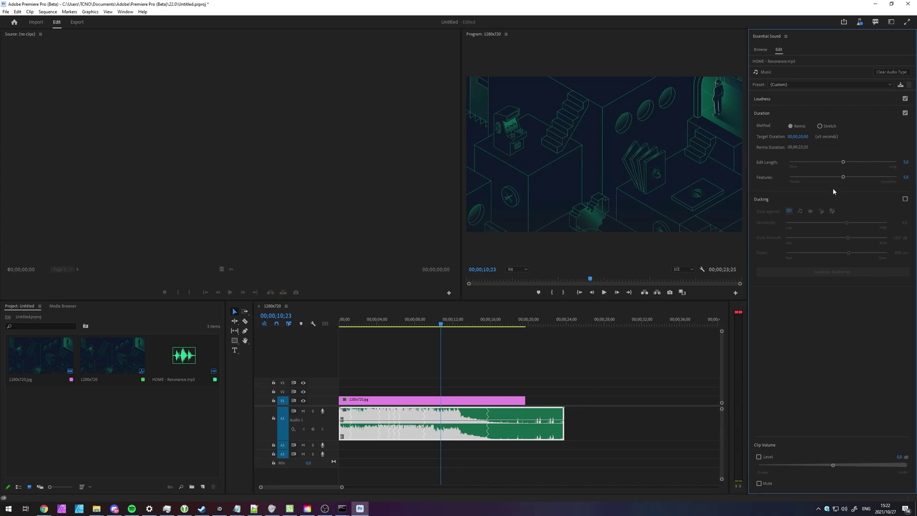
- Shorten the music clip on A1 with the Remix Tool so that it ends with the image clip on V1
left_click(235, 322)
left_click(234, 323)
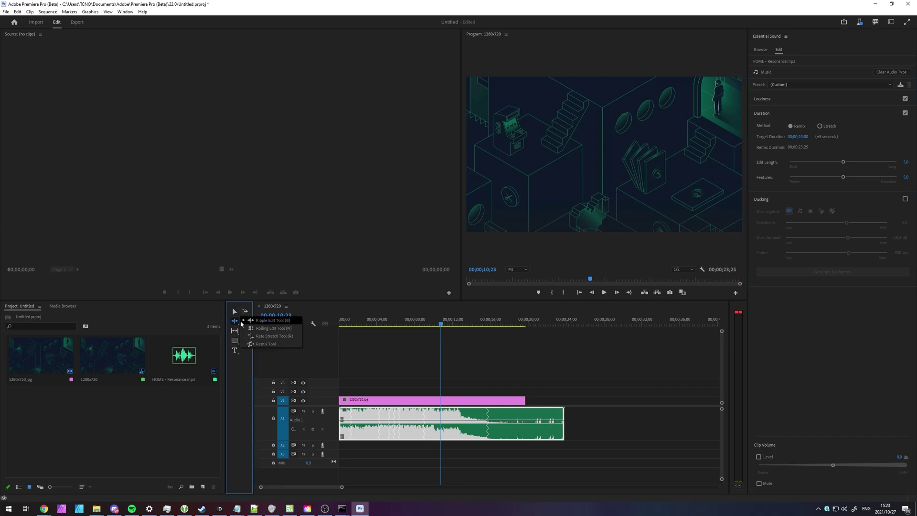
left_click(266, 343)
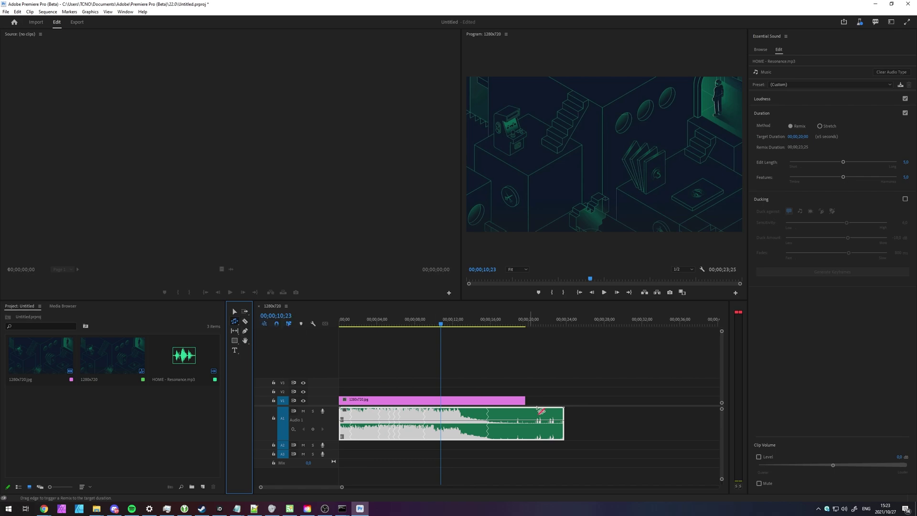
left_click(562, 416)
left_click_drag(561, 416, 525, 420)
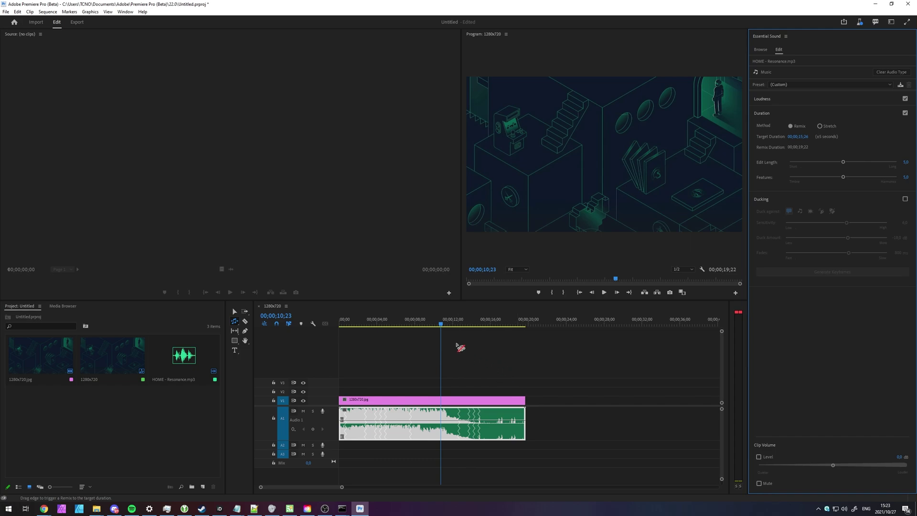
- Return to the Selection tool and play back about the first six seconds of the shortened remix
key("v")
left_click_drag(441, 327, 263, 408)
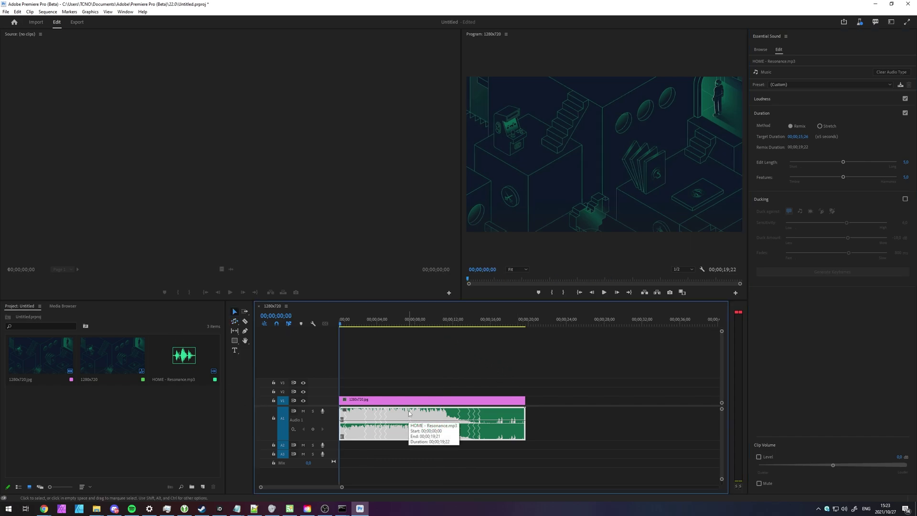
key("space")
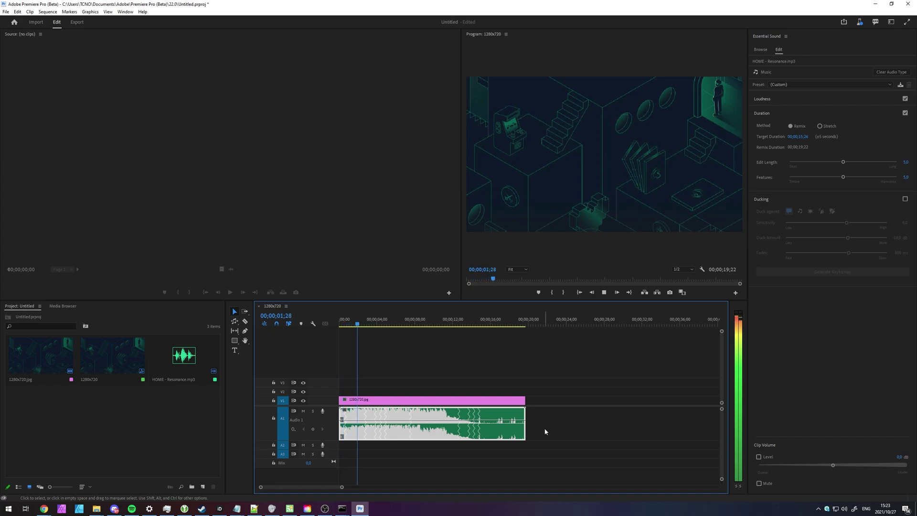
key("space")
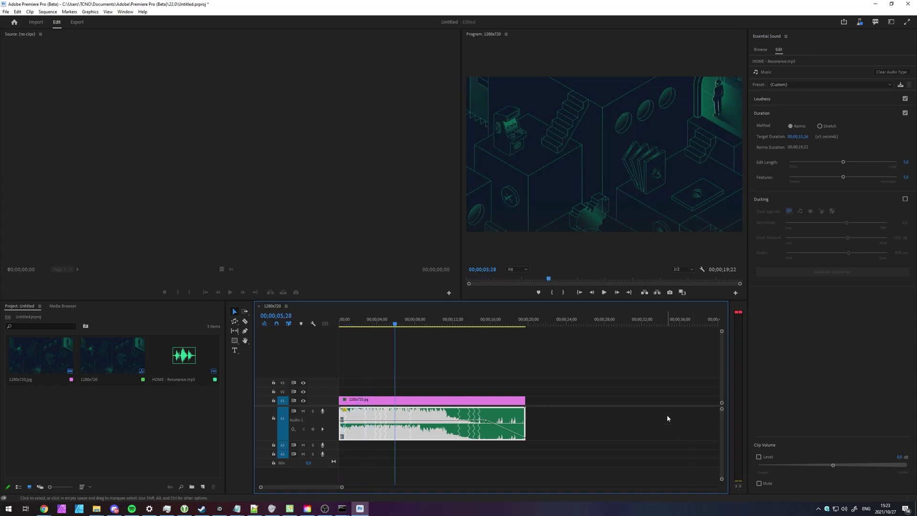
- Try a volume fade-out with keyframes towards the end of the music clip on A1, and undo it
left_click(437, 420, "ctrl")
left_click(424, 421, "ctrl")
left_click_drag(424, 420, 424, 420)
left_click(577, 402)
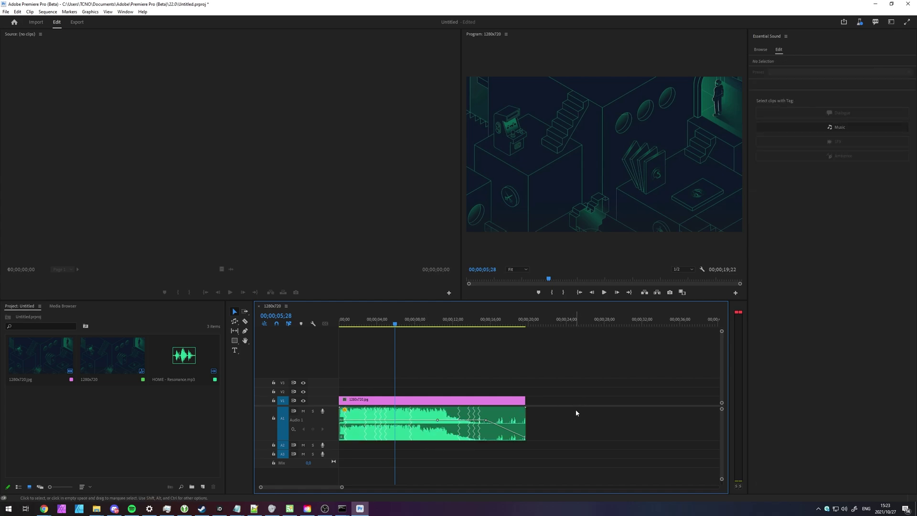
key("ctrl+z")
key("ctrl+z")
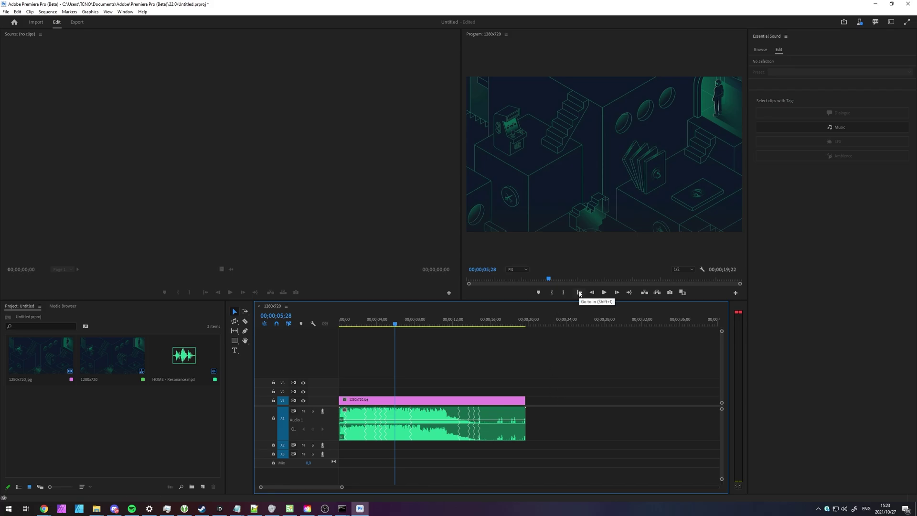
- Close Premiere Pro (Beta) without saving the changes to Untitled.prproj
left_click(907, 4)
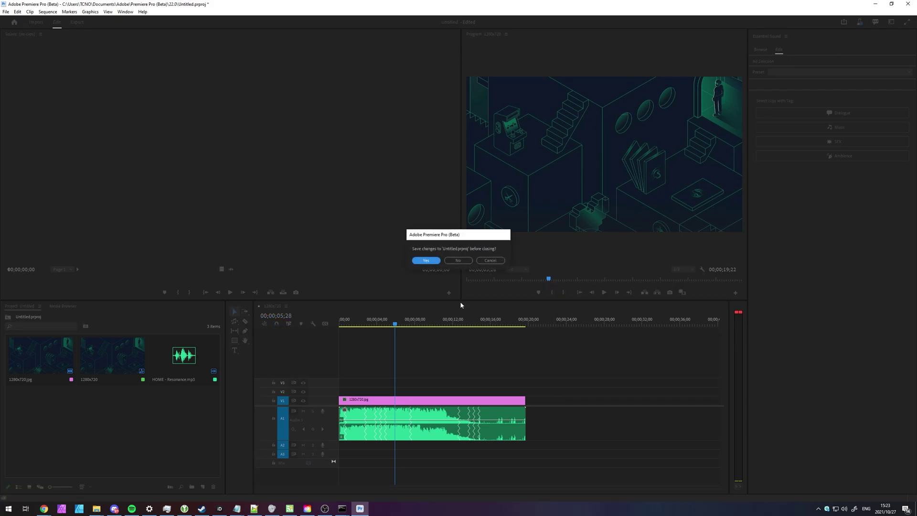
left_click(454, 259)
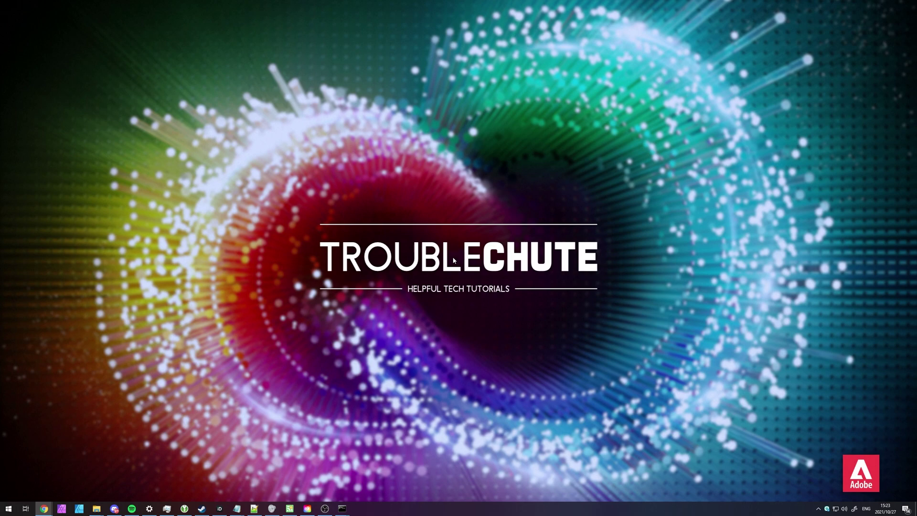